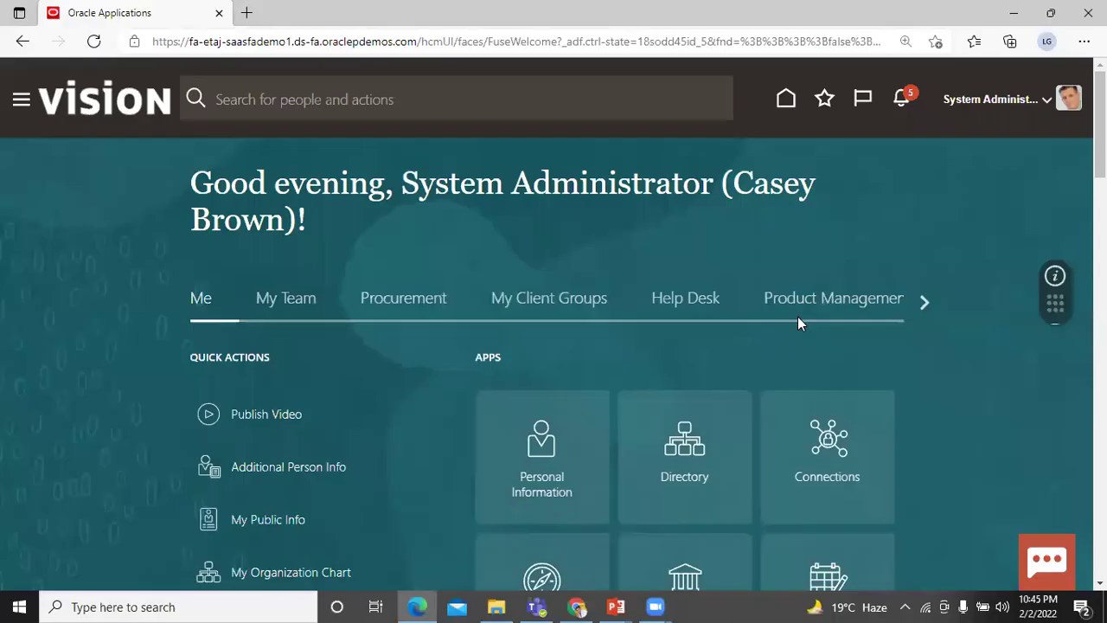
Go through the Navigator's Tools group to the Security Console Roles page
click(25, 101)
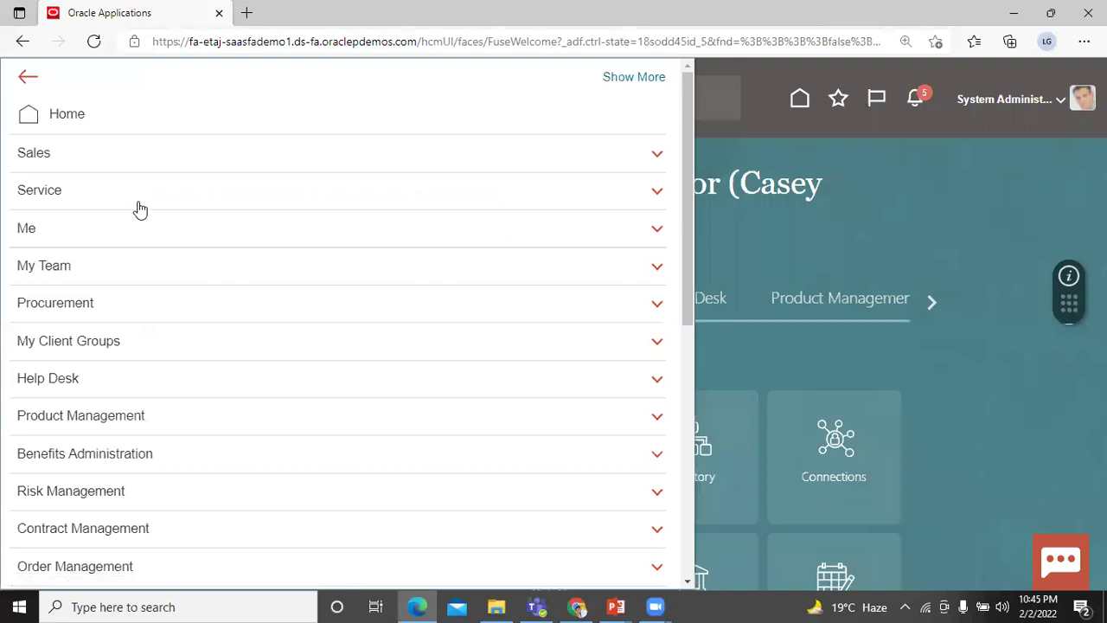
scroll(145, 234, down, 3)
scroll(149, 241, down, 1)
scroll(148, 241, down, 2)
scroll(148, 241, down, 1)
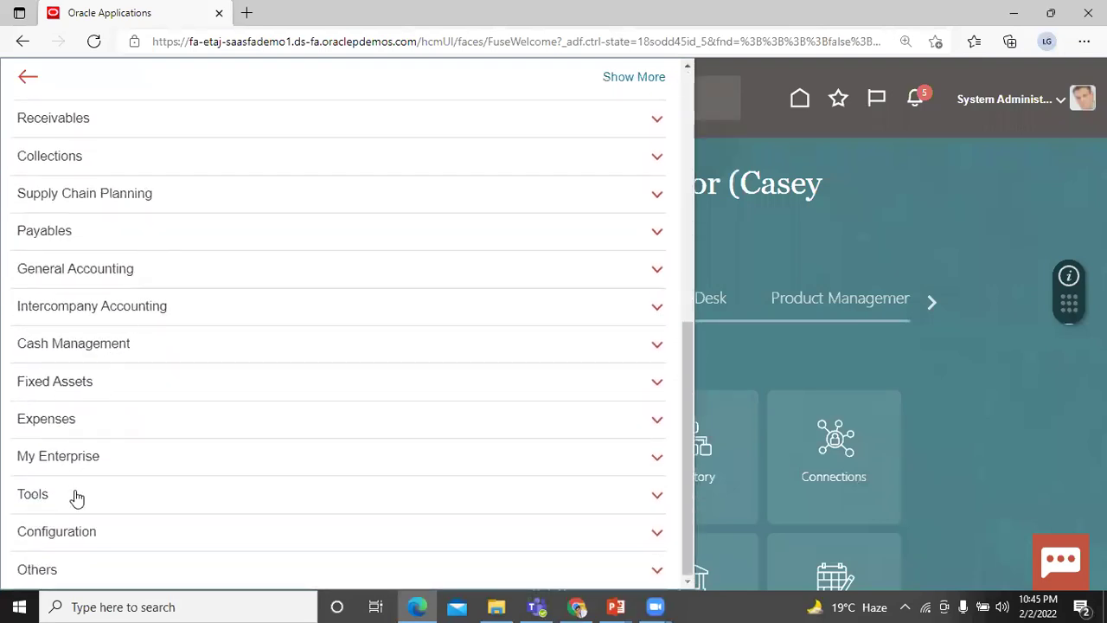
click(74, 495)
scroll(74, 494, down, 2)
scroll(192, 346, down, 1)
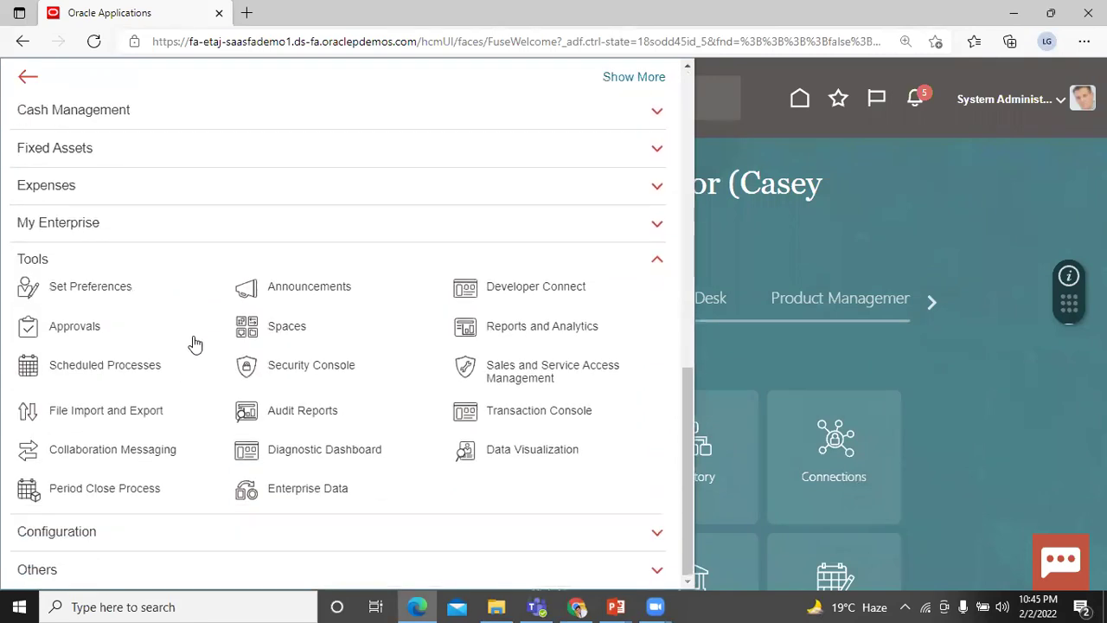
click(299, 370)
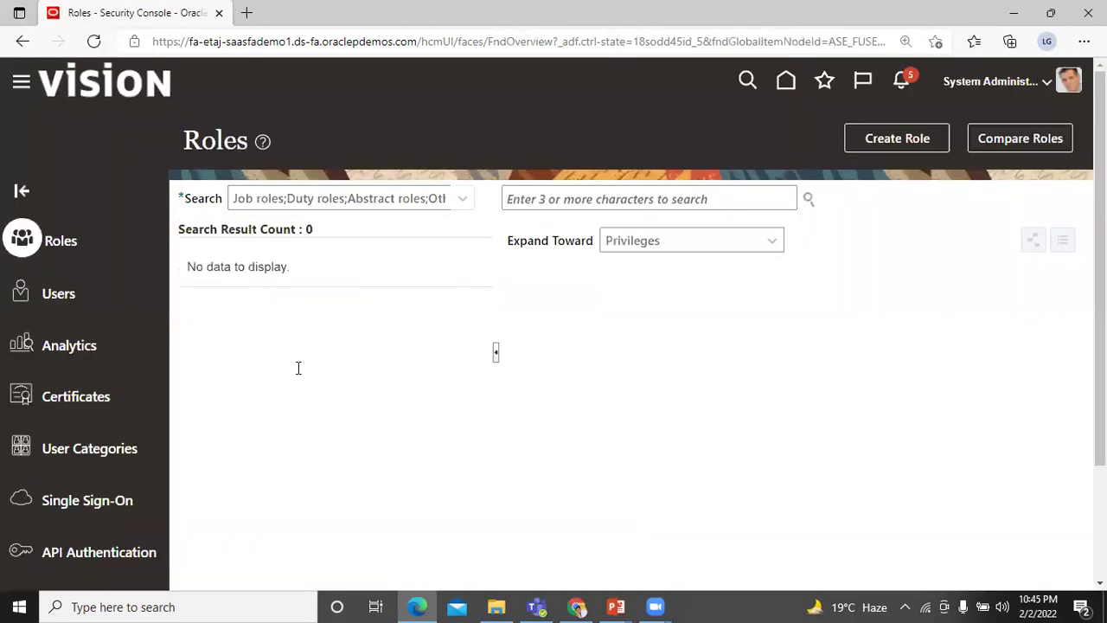
click(67, 294)
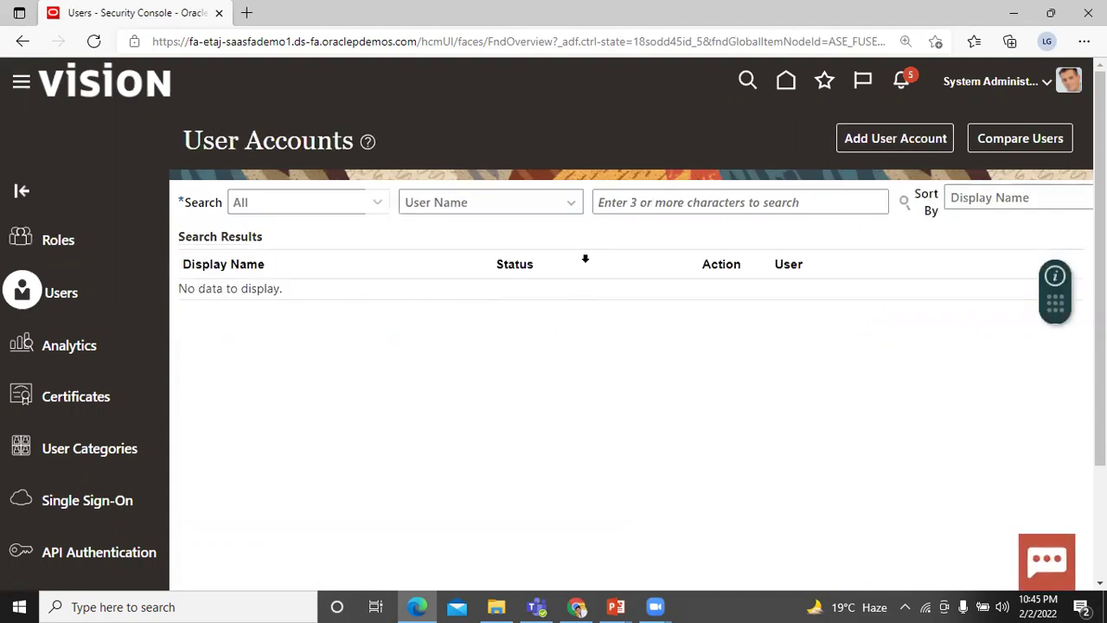
click(612, 207)
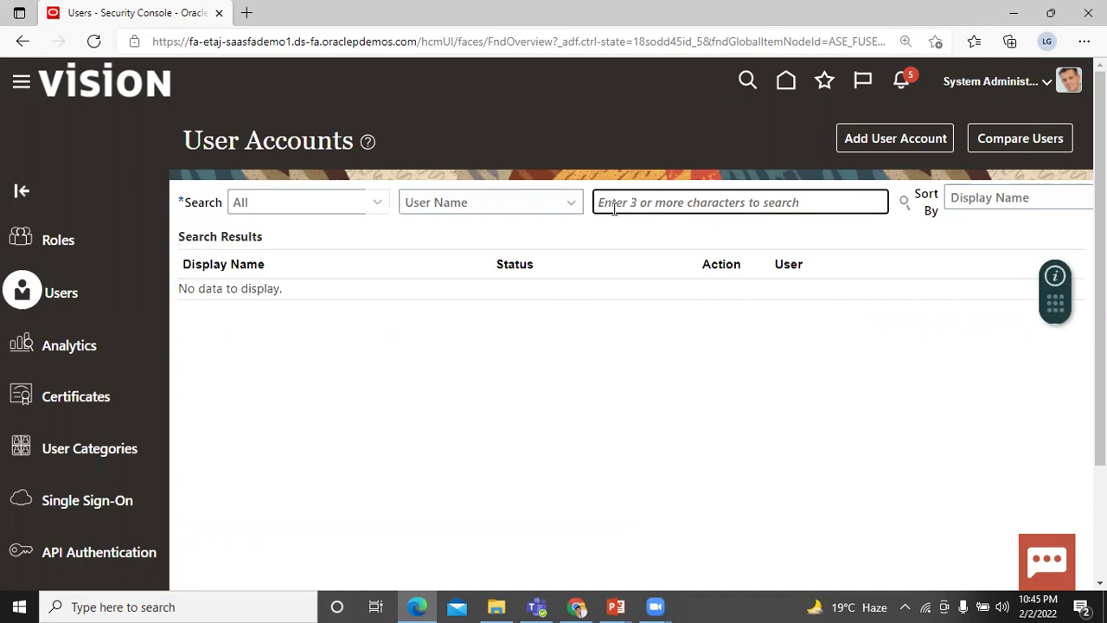
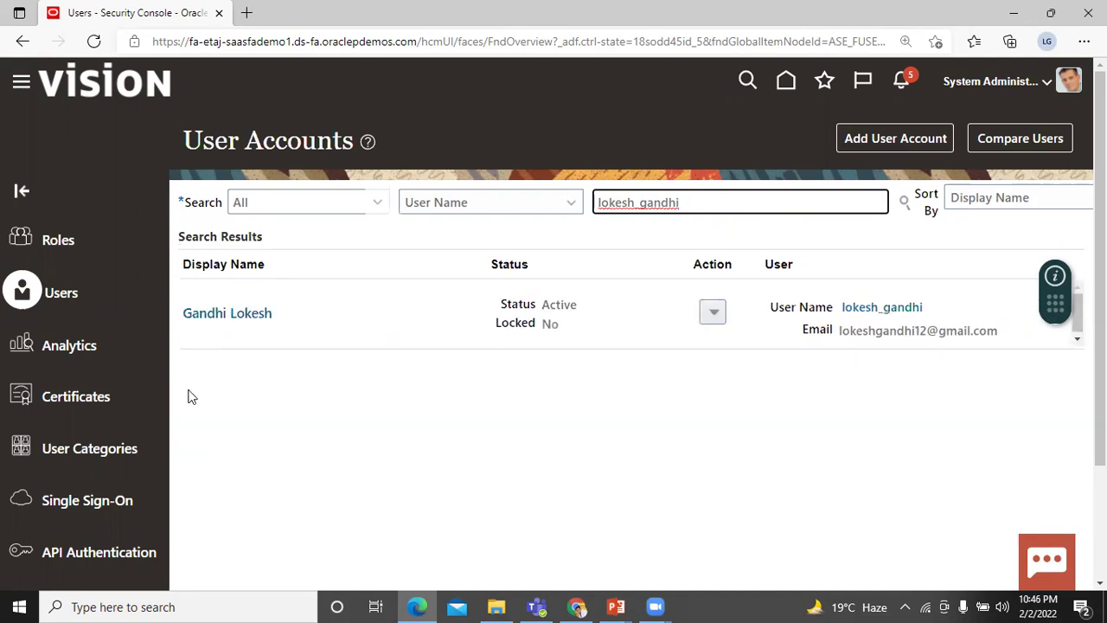
click(229, 313)
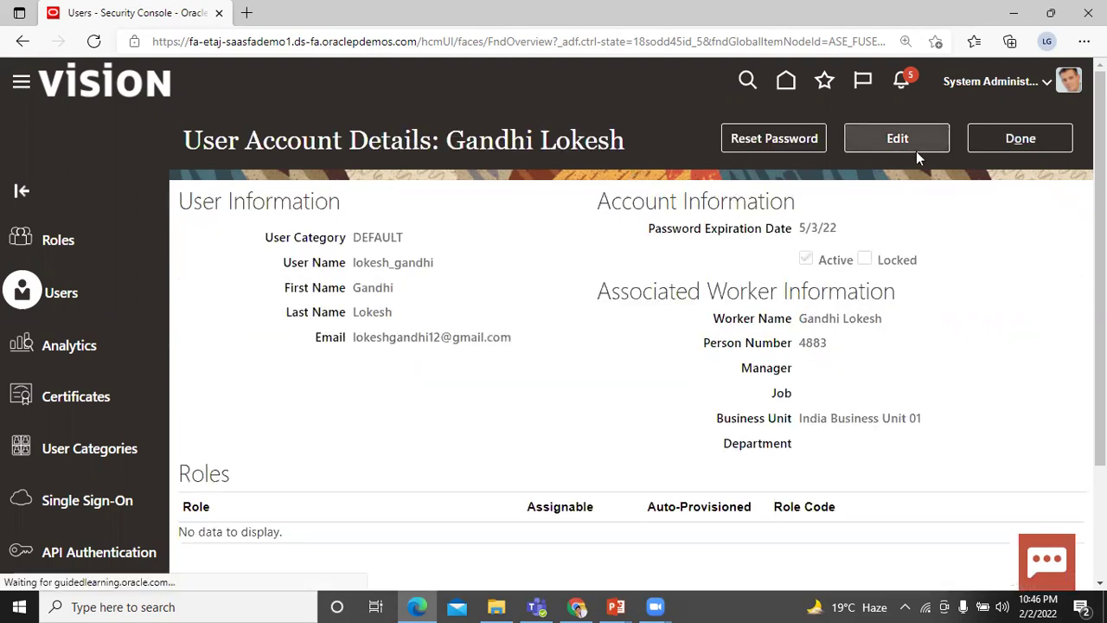
click(918, 143)
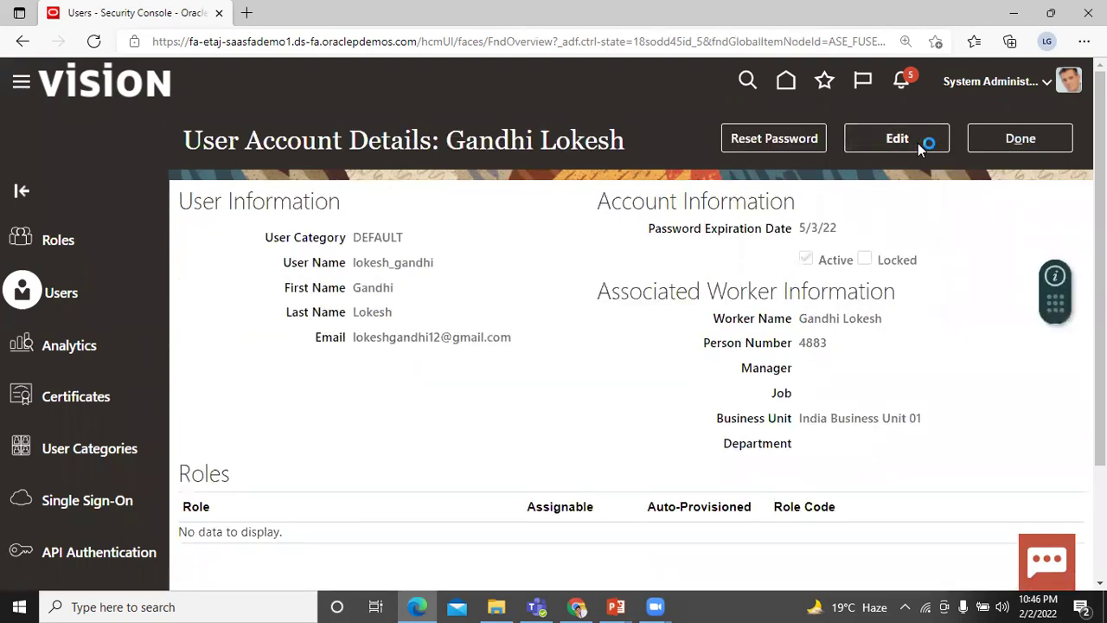
scroll(613, 409, down, 1)
scroll(613, 410, down, 2)
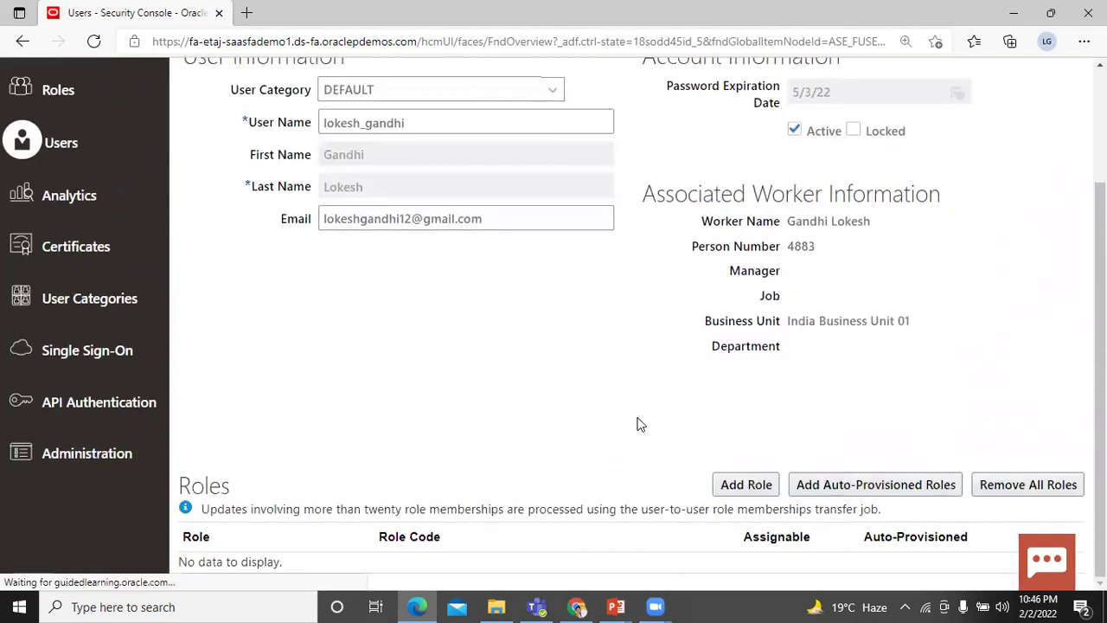
click(733, 486)
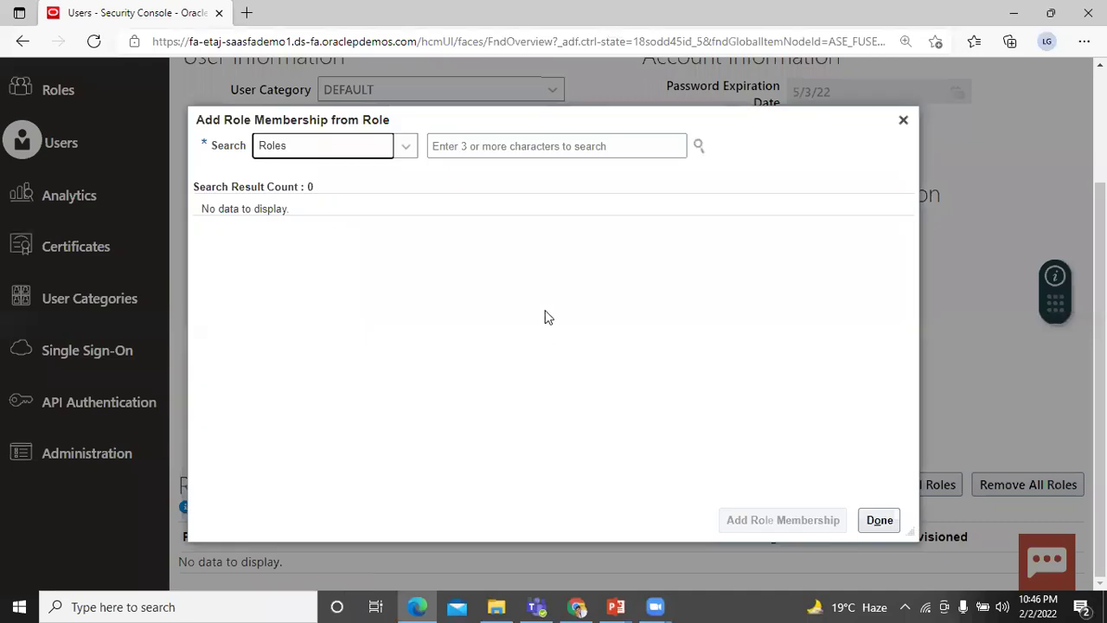
click(520, 148)
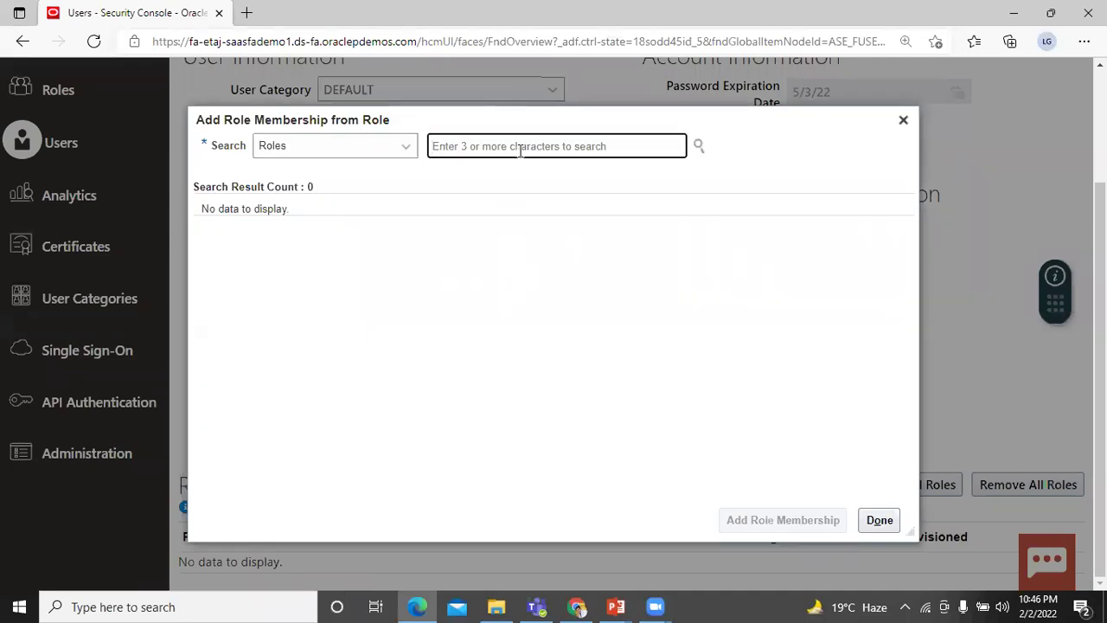
text(application )
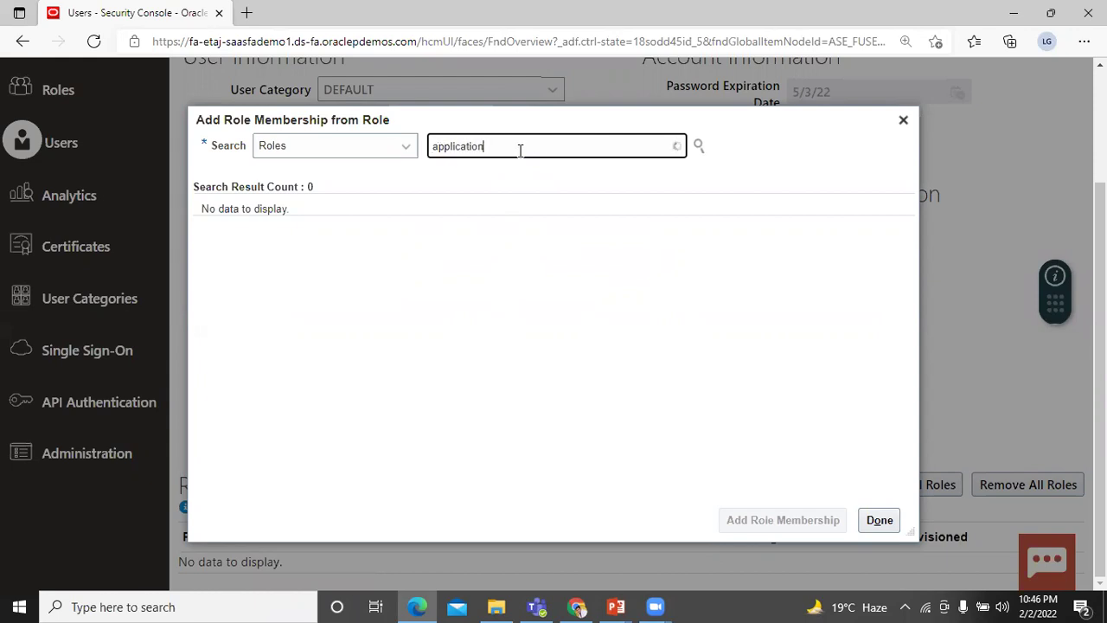
text(im)
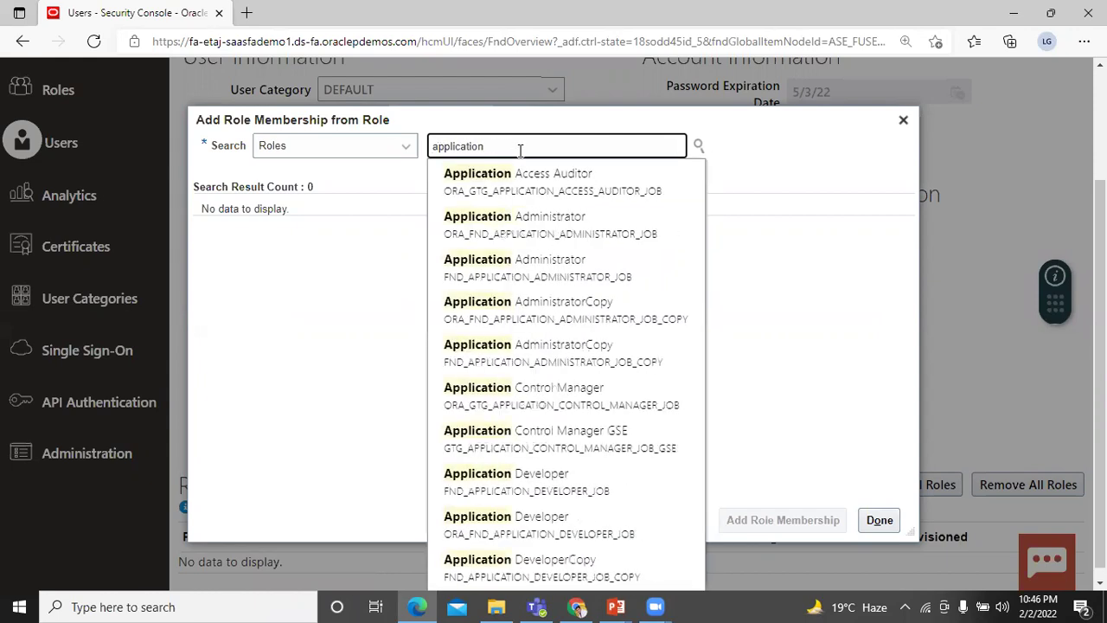
text(plemen)
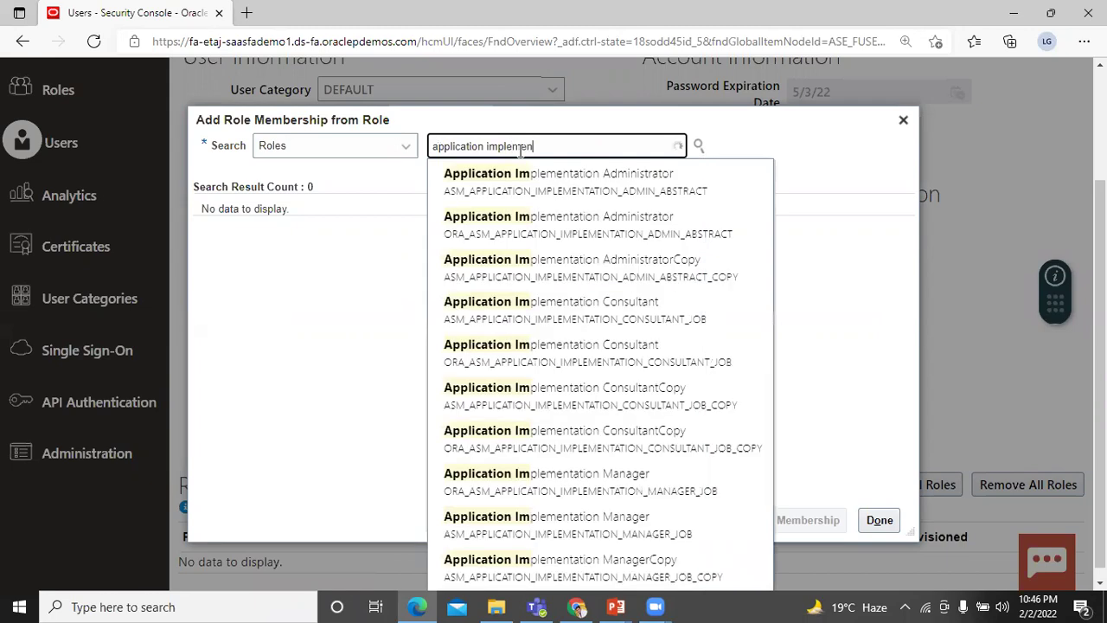
text(tation con)
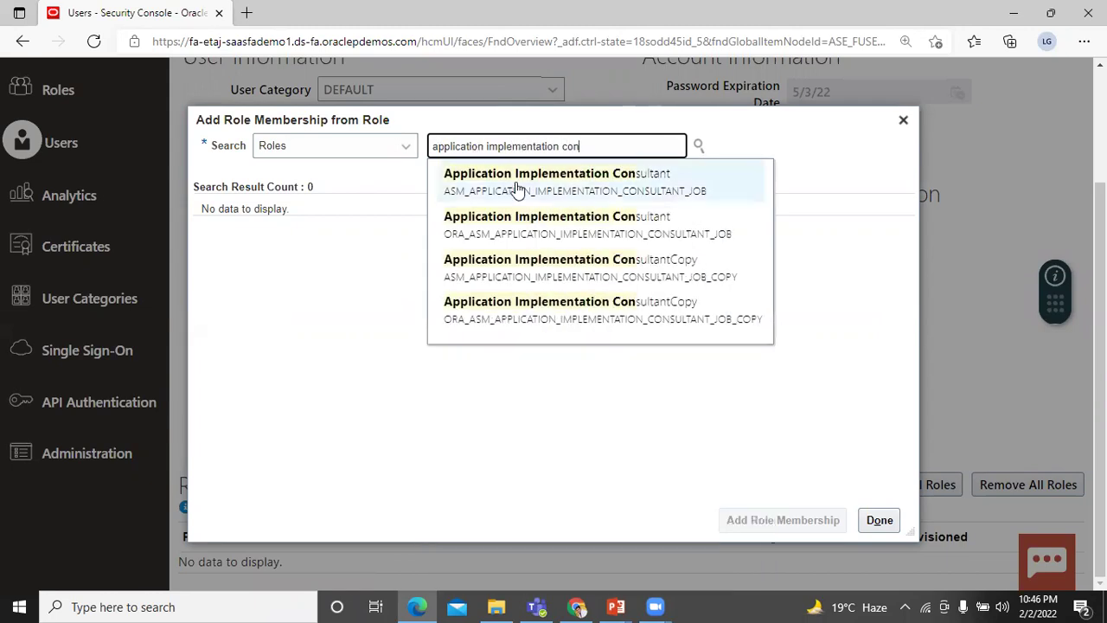
click(516, 185)
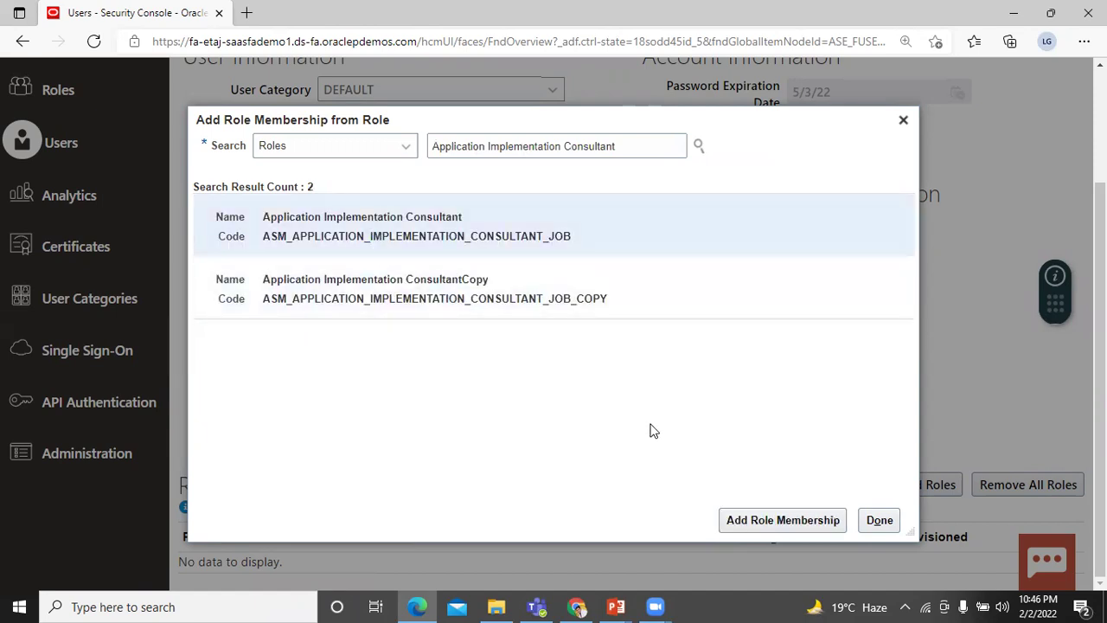
click(768, 519)
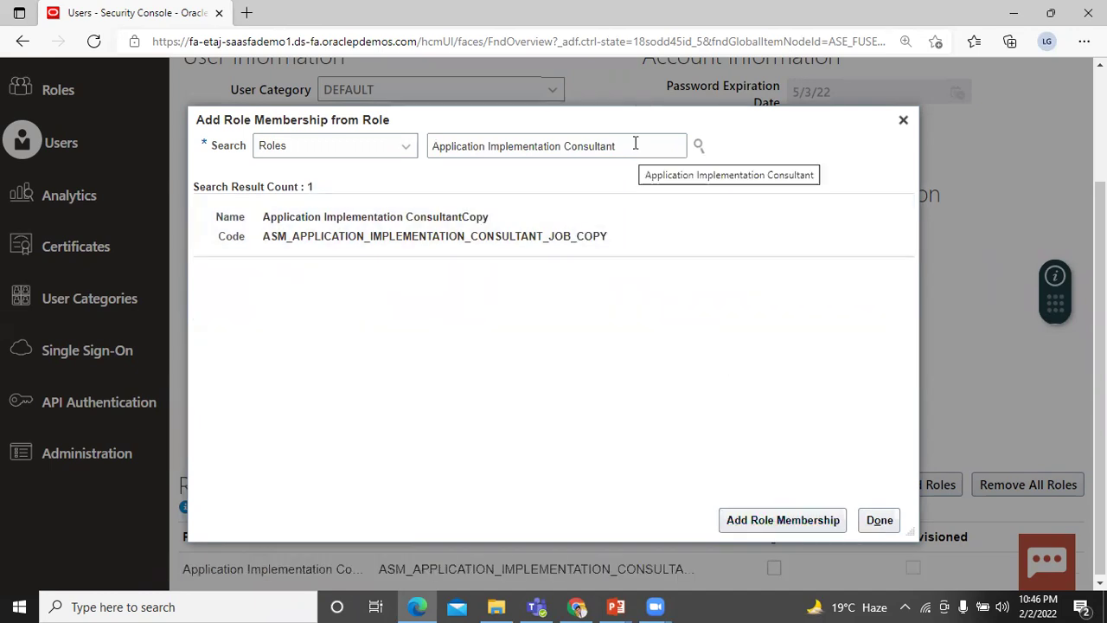
drag(635, 146, 419, 122)
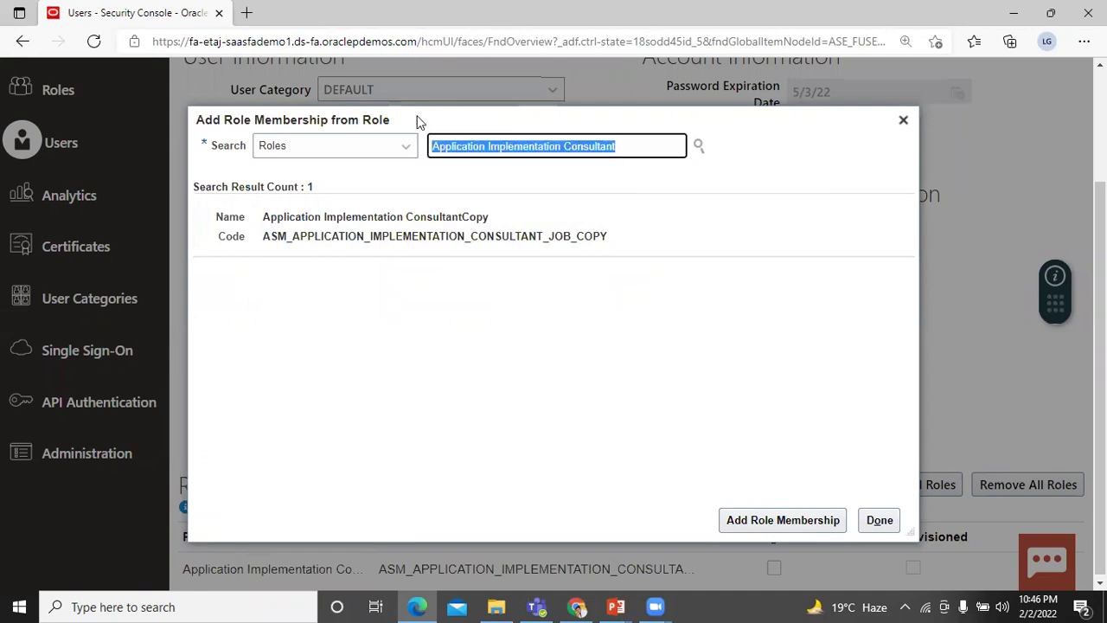
Search 'it security ma', add the IT Security Manager role, and close the role dialog
key(BackSpace)
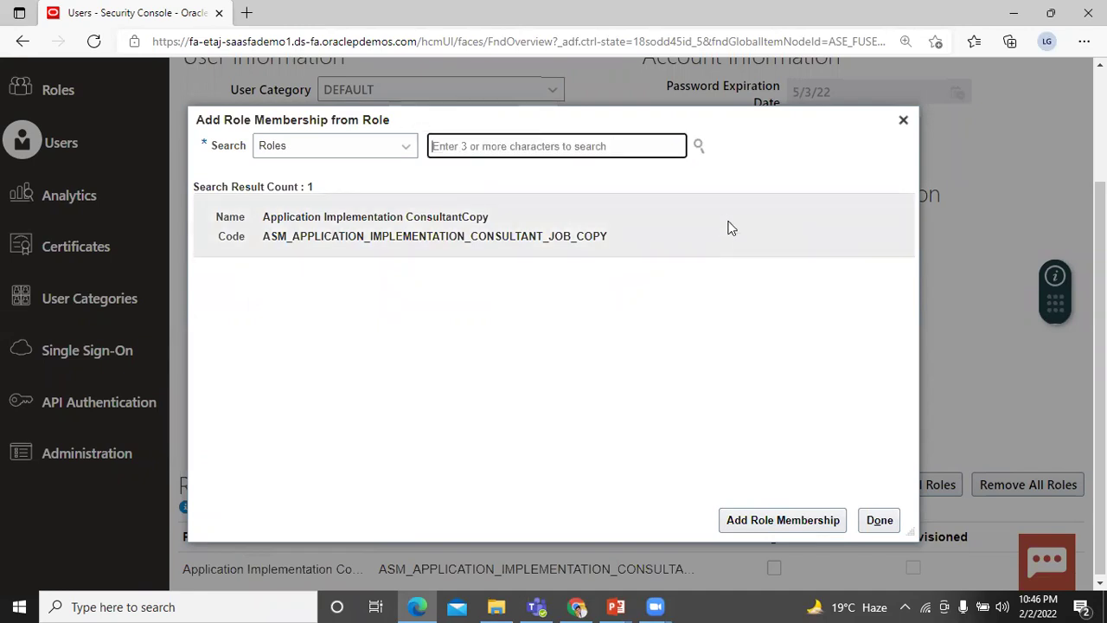
text(it)
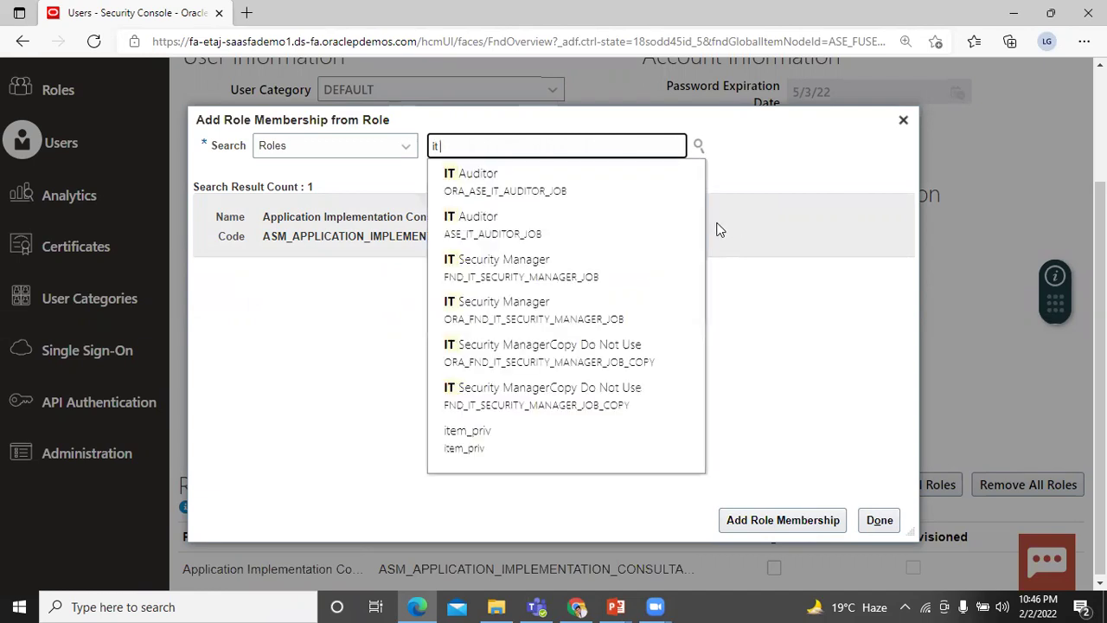
text( security)
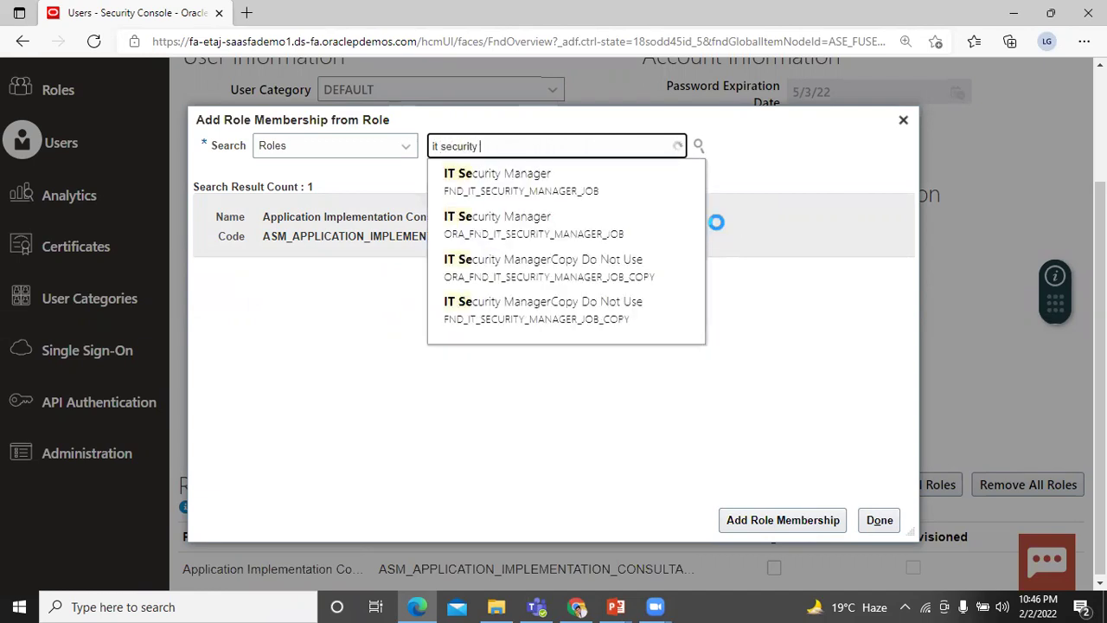
text( ma)
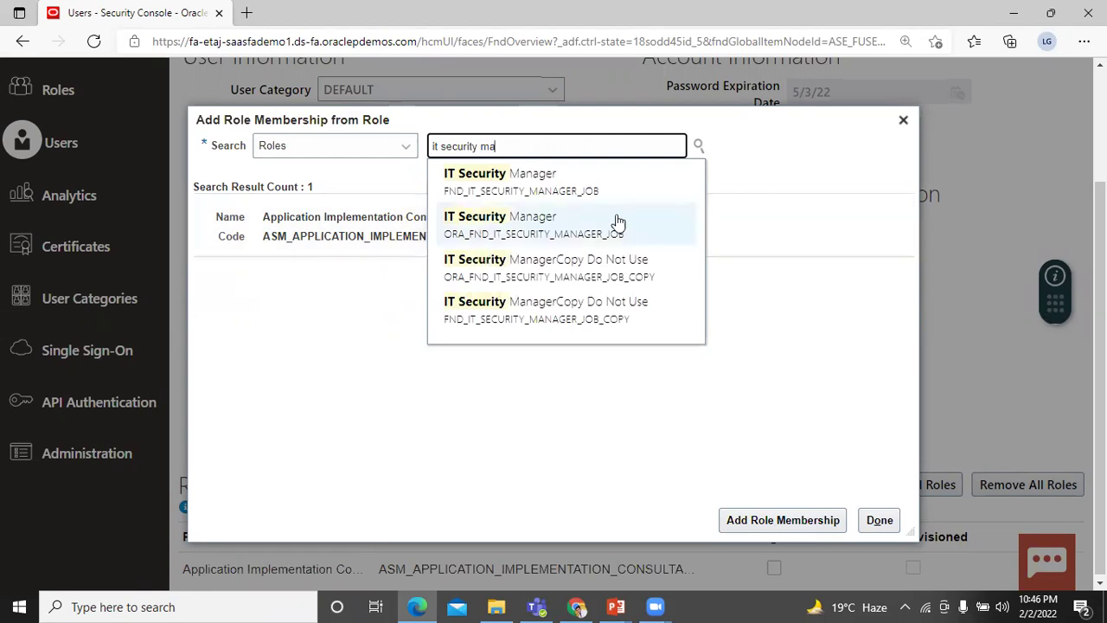
click(615, 222)
click(600, 189)
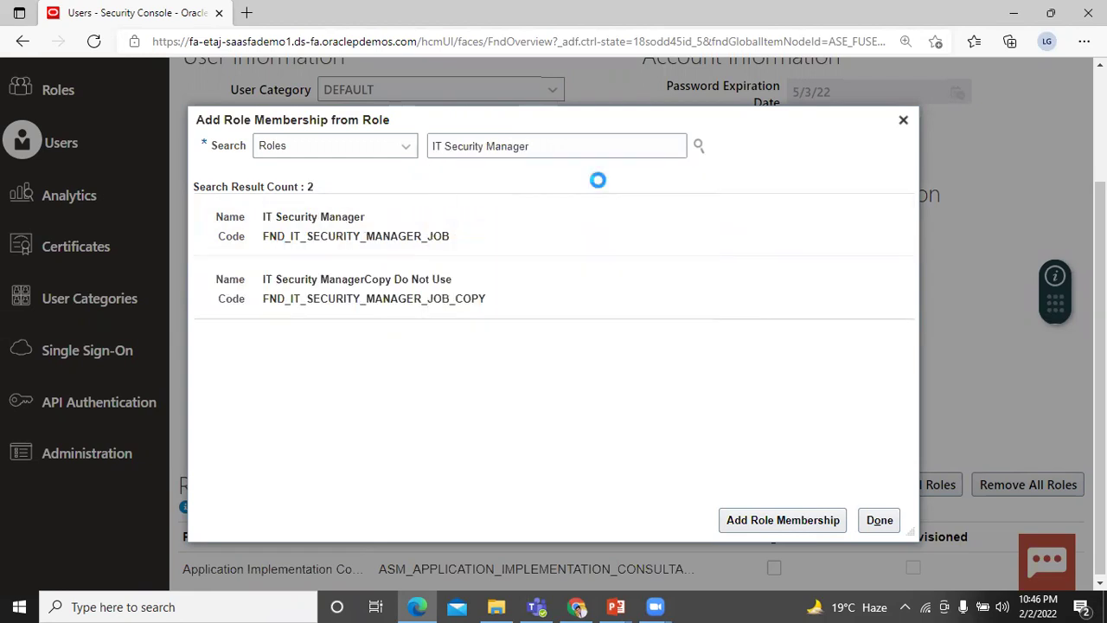
click(487, 232)
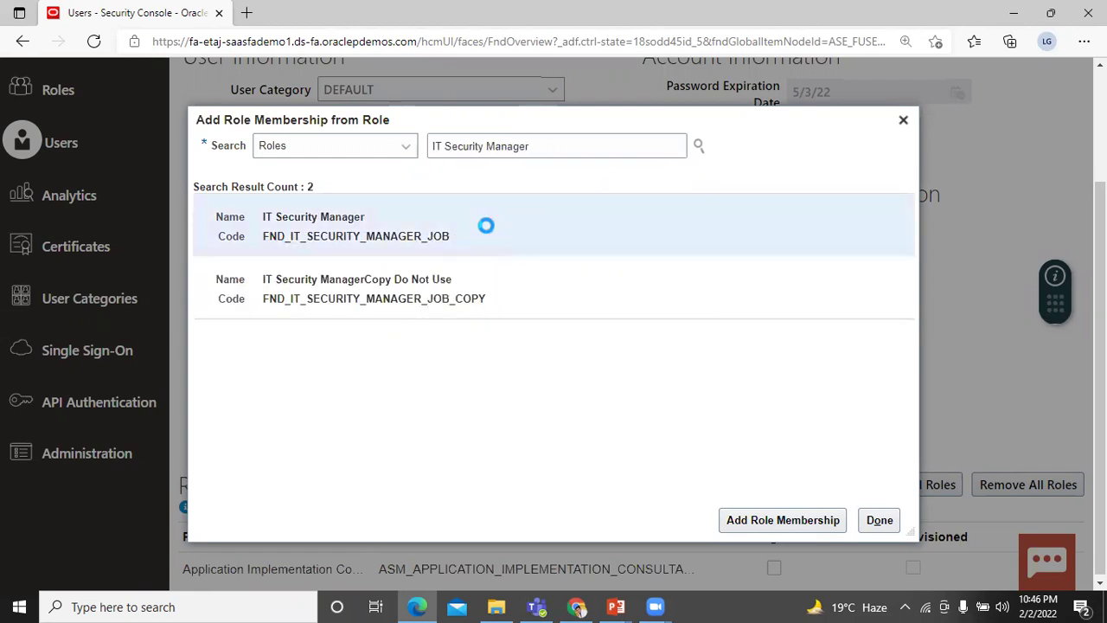
click(769, 526)
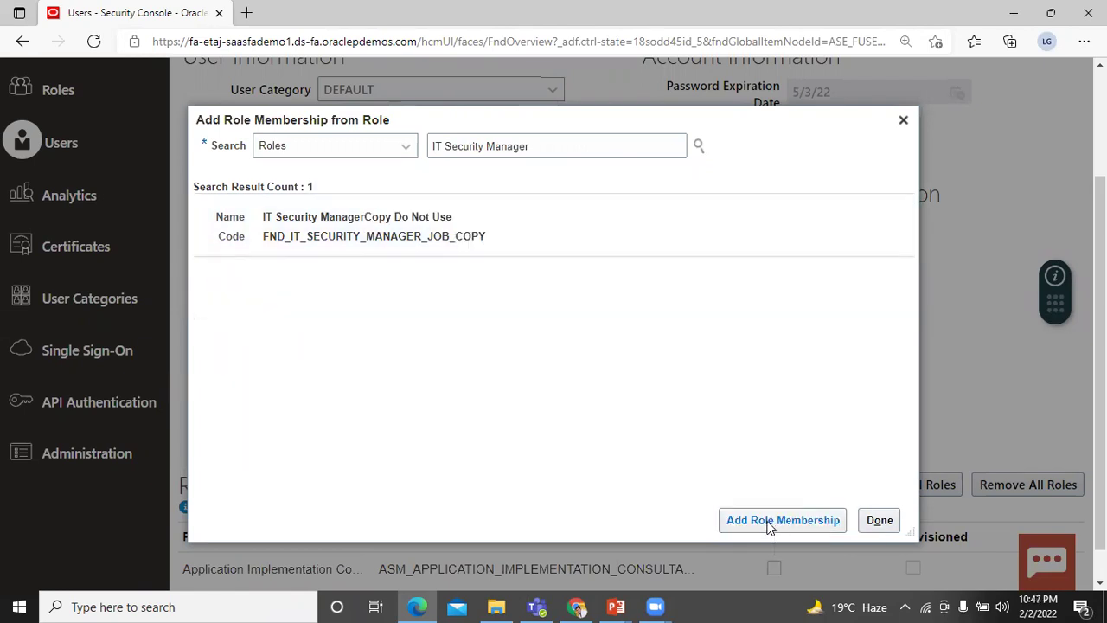
click(891, 522)
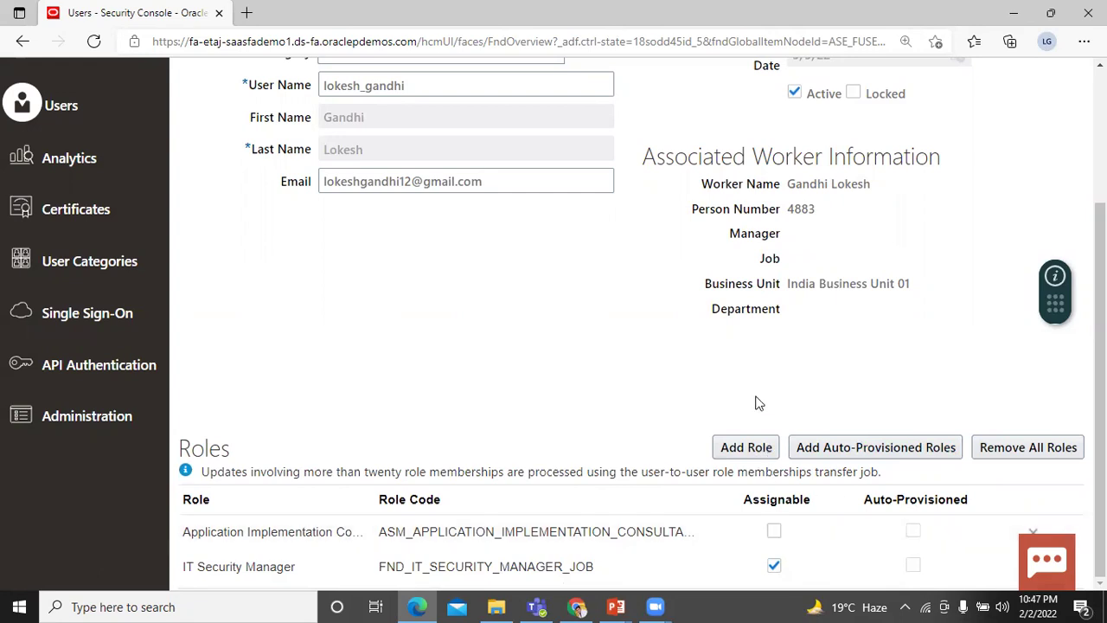
scroll(758, 401, up, 1)
scroll(758, 401, up, 1)
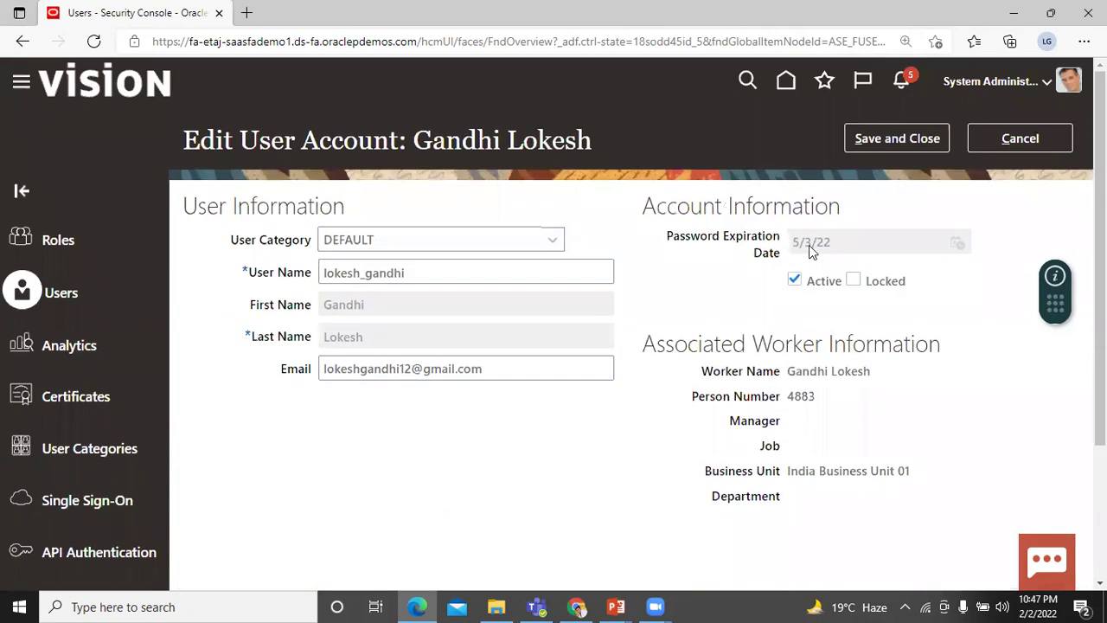
click(884, 143)
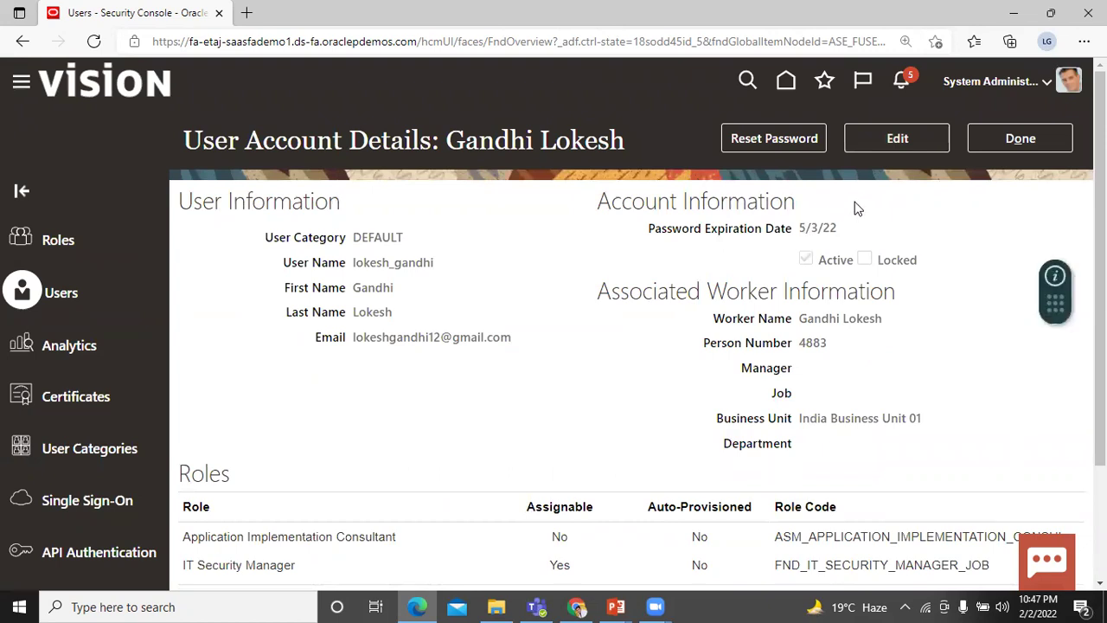
click(767, 147)
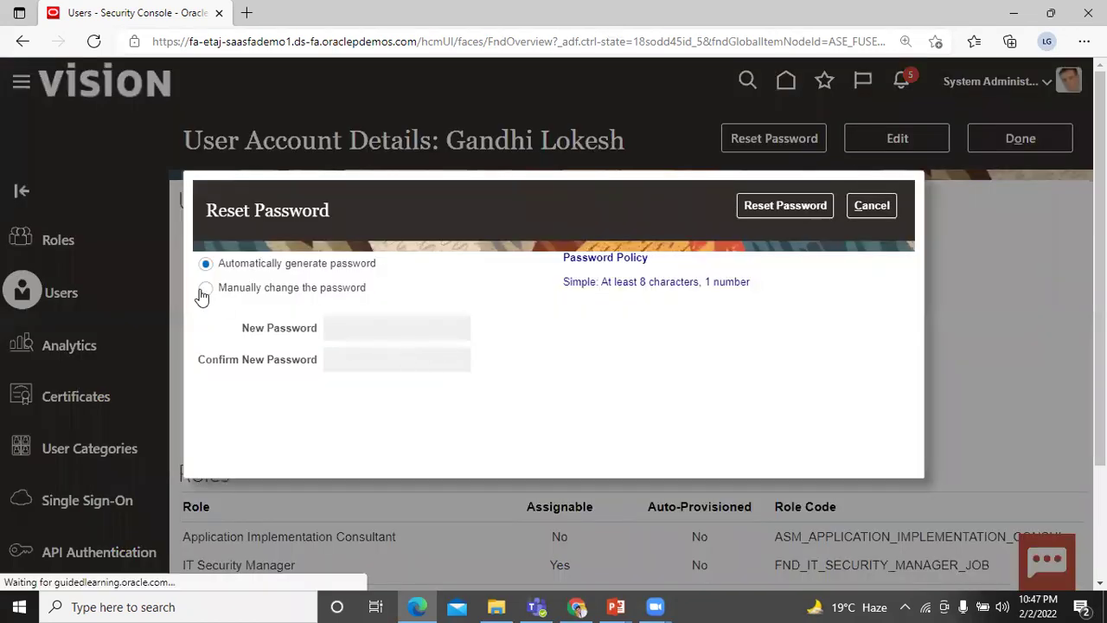
click(205, 291)
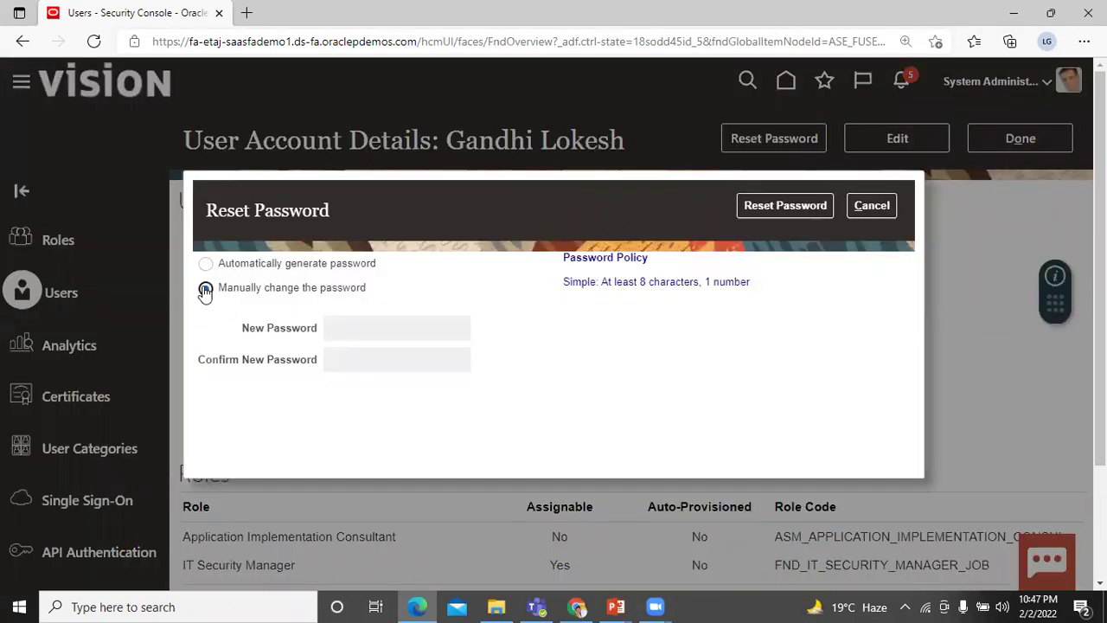
click(363, 327)
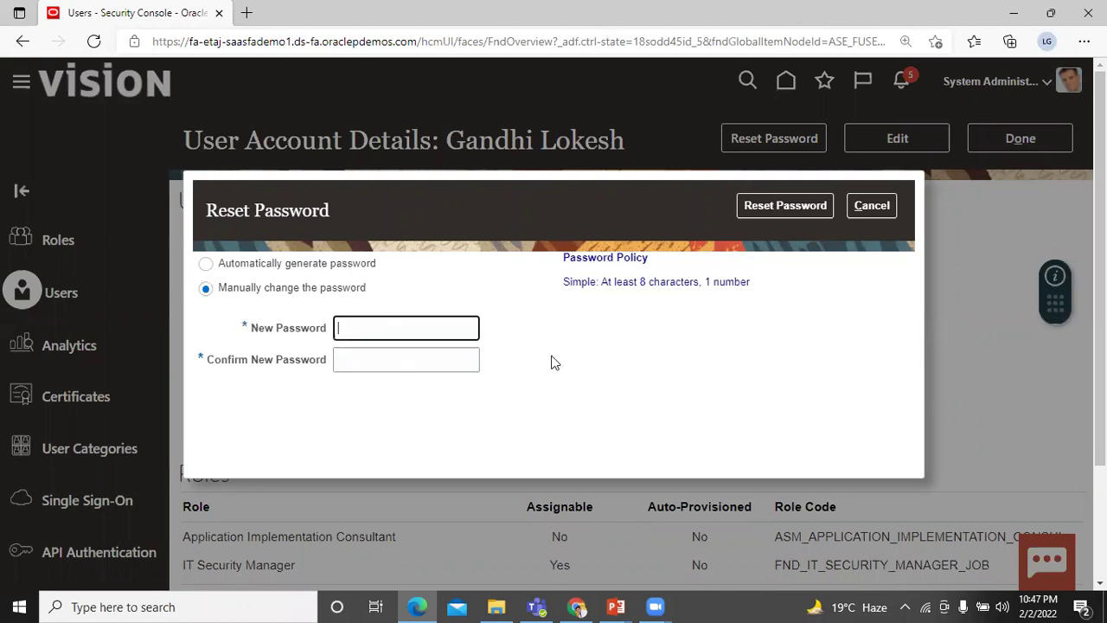
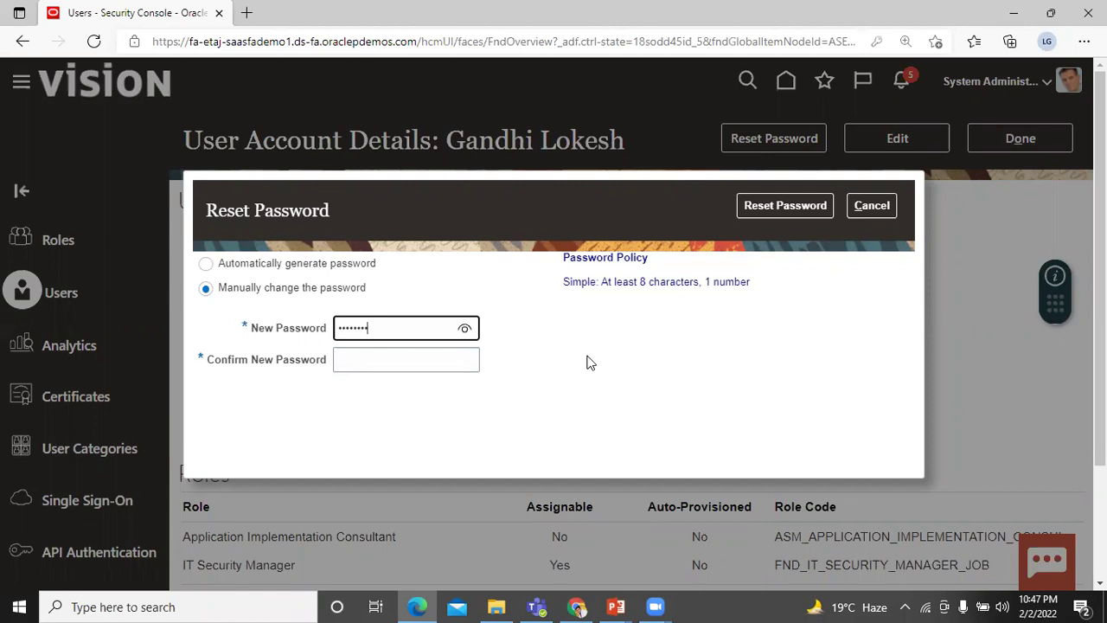
click(406, 361)
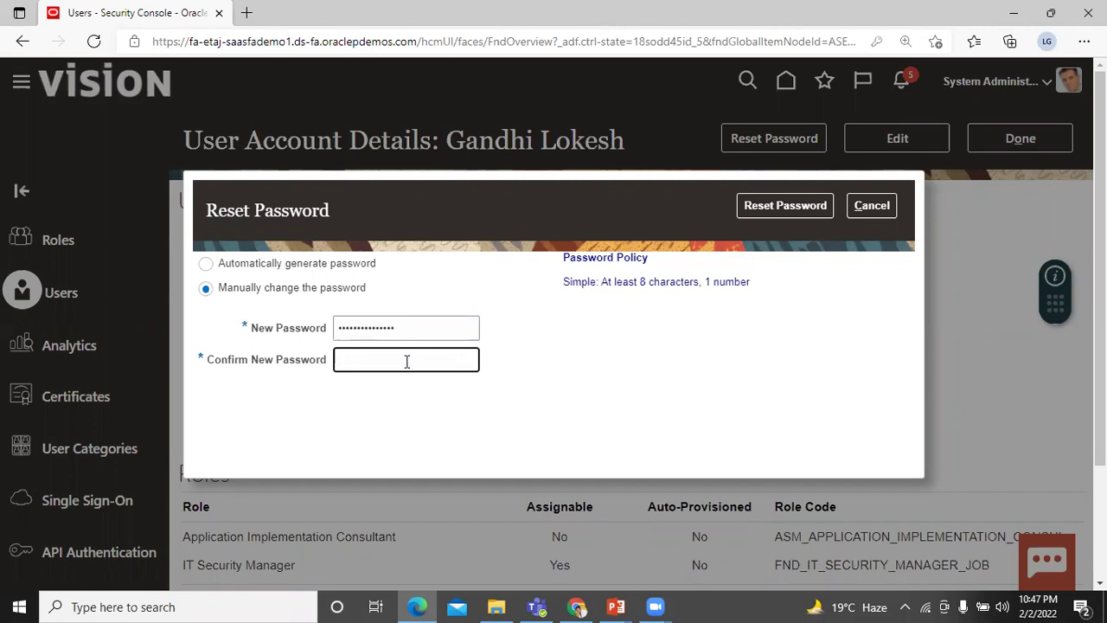
click(798, 208)
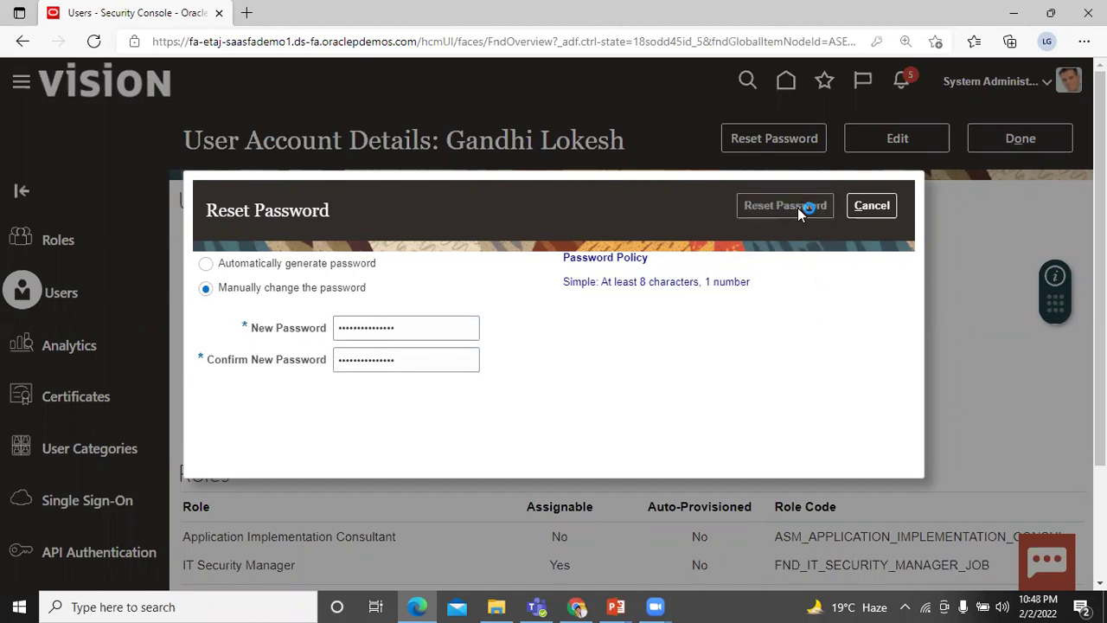